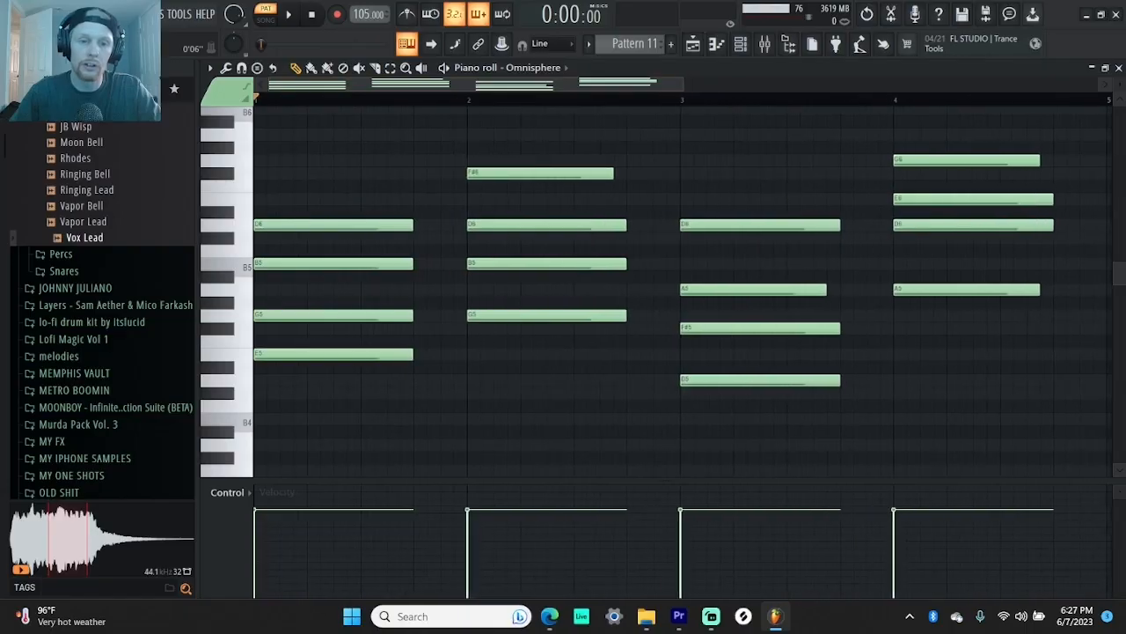
# Examine the scale highlighting options for the Omnisphere piano roll and play the chord pattern.
pyautogui.scroll(2, 722, 103)
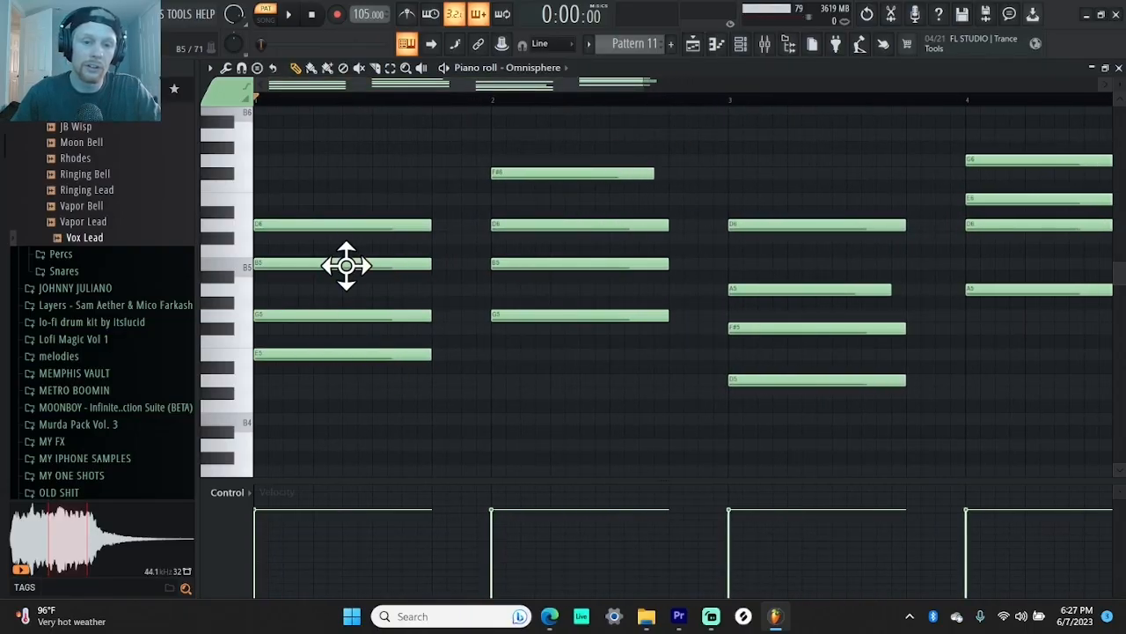
pyautogui.moveTo(339, 295); pyautogui.dragTo(354, 226)
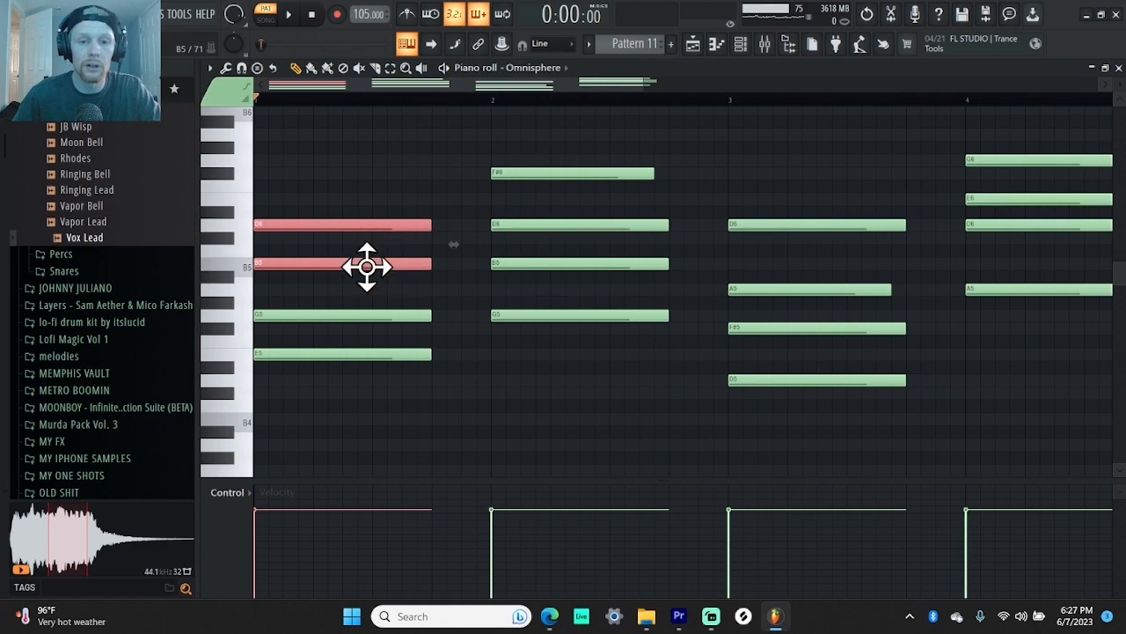
pyautogui.click(209, 68)
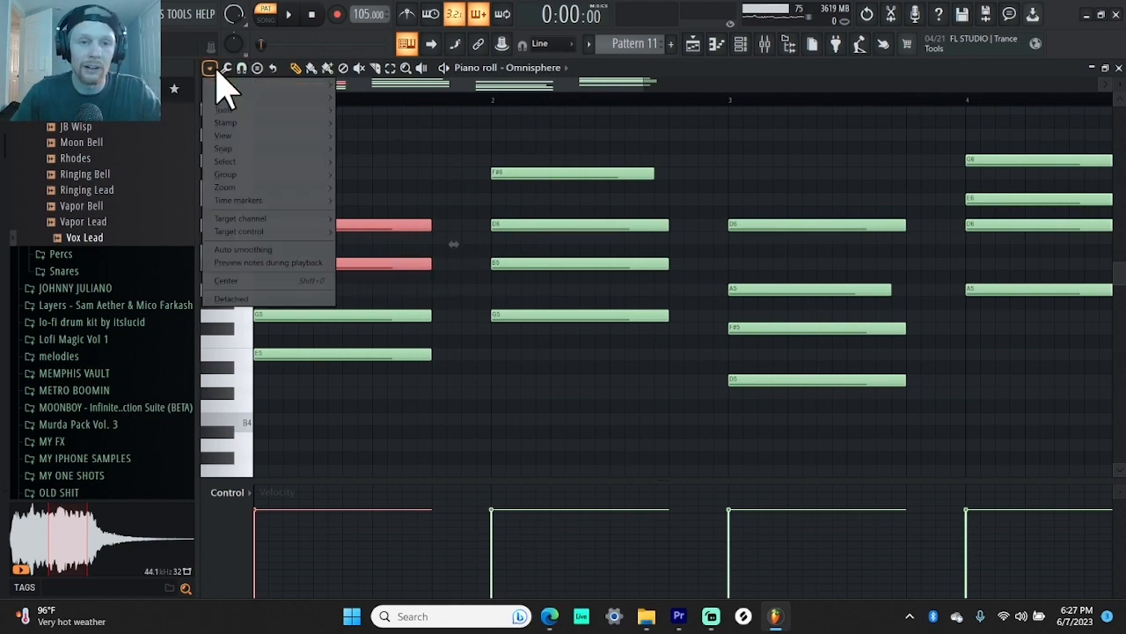
pyautogui.moveTo(232, 139)
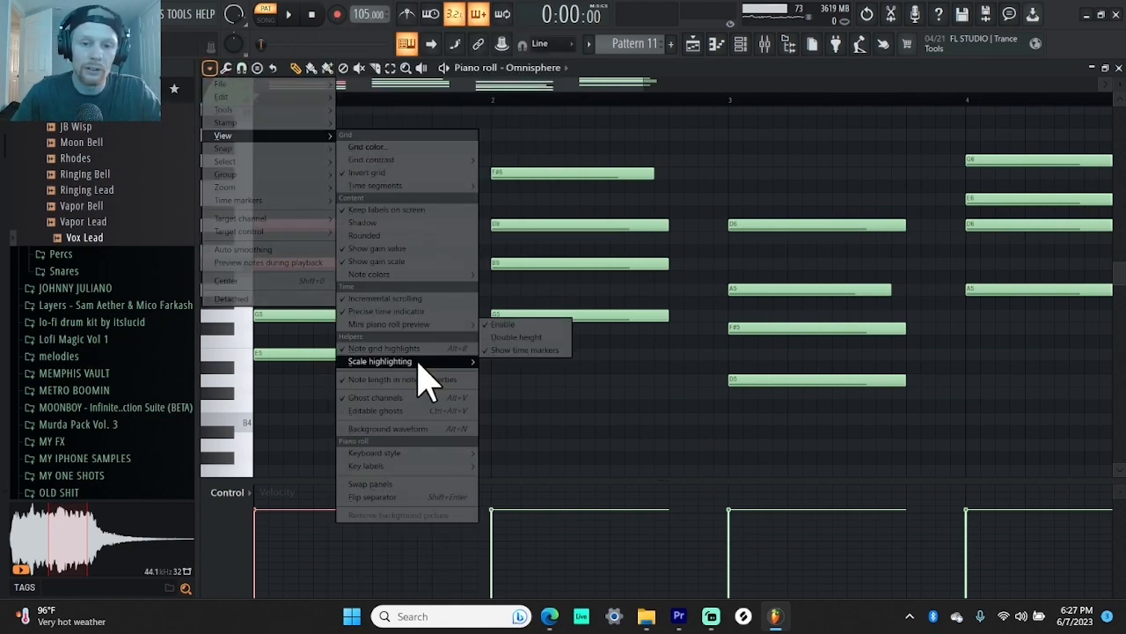
pyautogui.moveTo(418, 364)
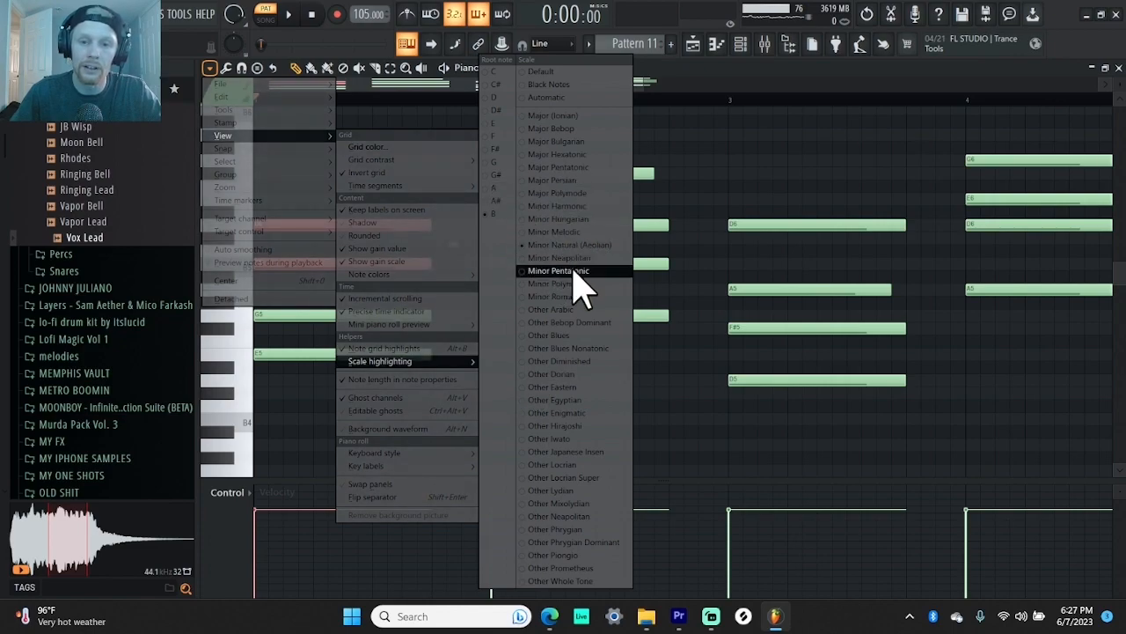
pyautogui.click(851, 213)
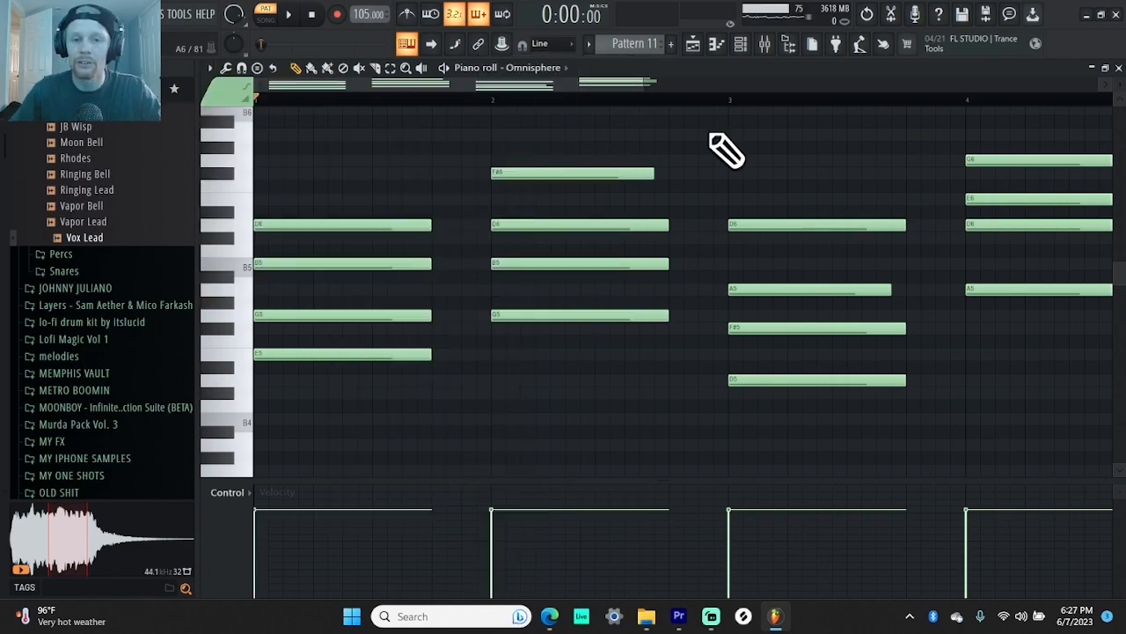
pyautogui.scroll(-1, 730, 84)
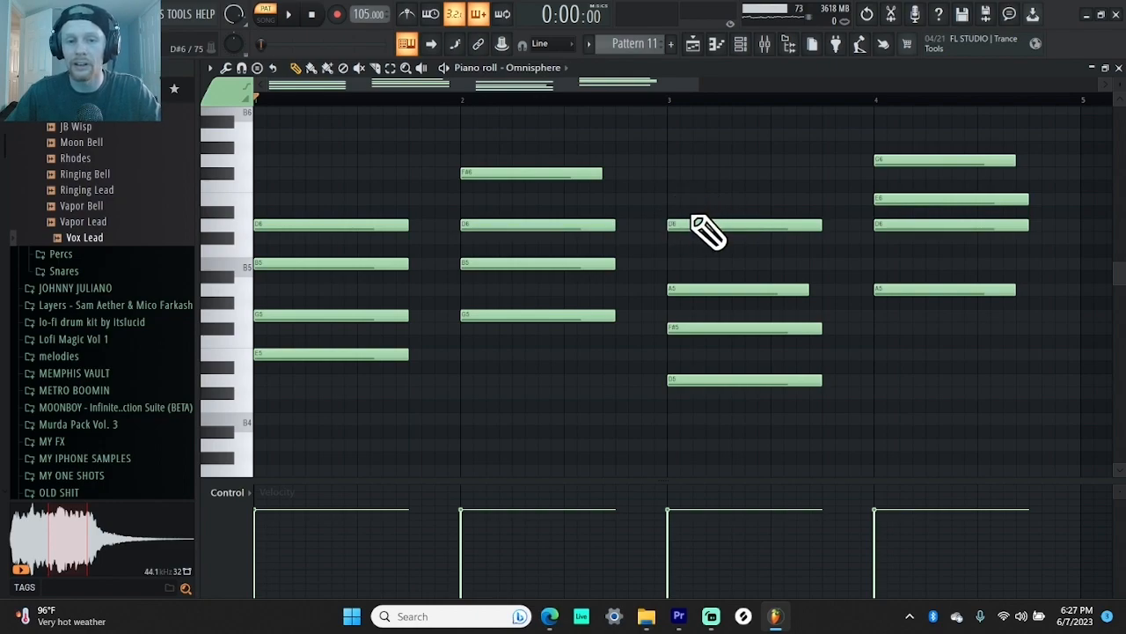
pyautogui.click(293, 16)
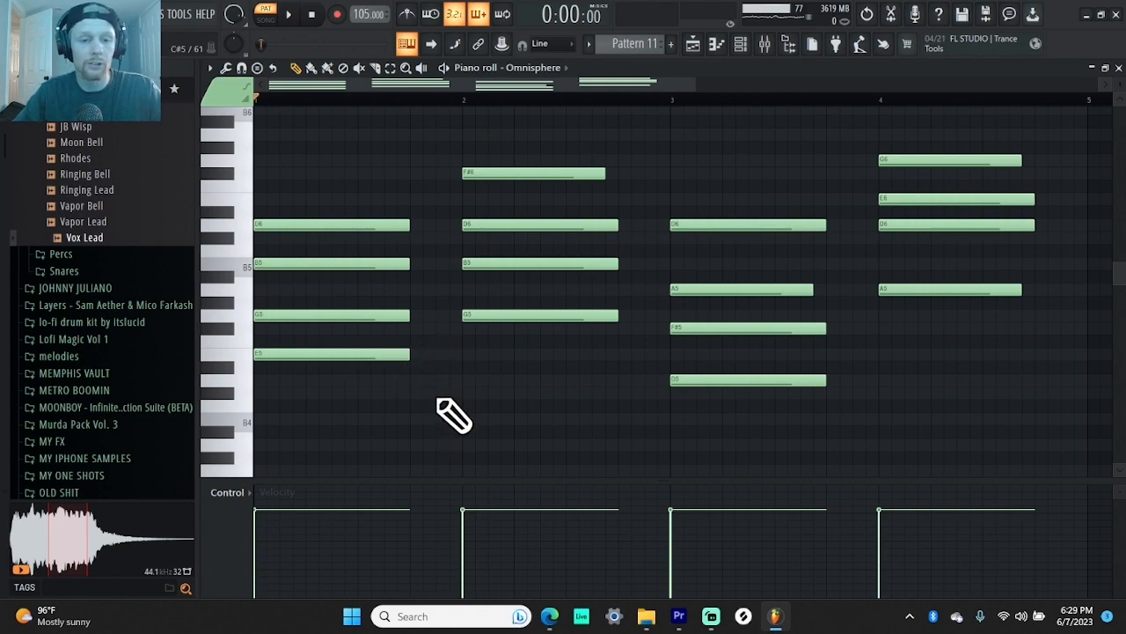
# Nudge the four notes of the first chord slightly later by differing amounts and play the result.
pyautogui.click(273, 359)
pyautogui.moveTo(277, 360)
pyautogui.mouseDown()
pyautogui.moveTo(279, 373)
pyautogui.moveTo(272, 355)
pyautogui.moveTo(297, 354)
pyautogui.mouseUp()
pyautogui.moveTo(287, 314); pyautogui.dragTo(293, 314)
pyautogui.moveTo(289, 260); pyautogui.dragTo(297, 227)
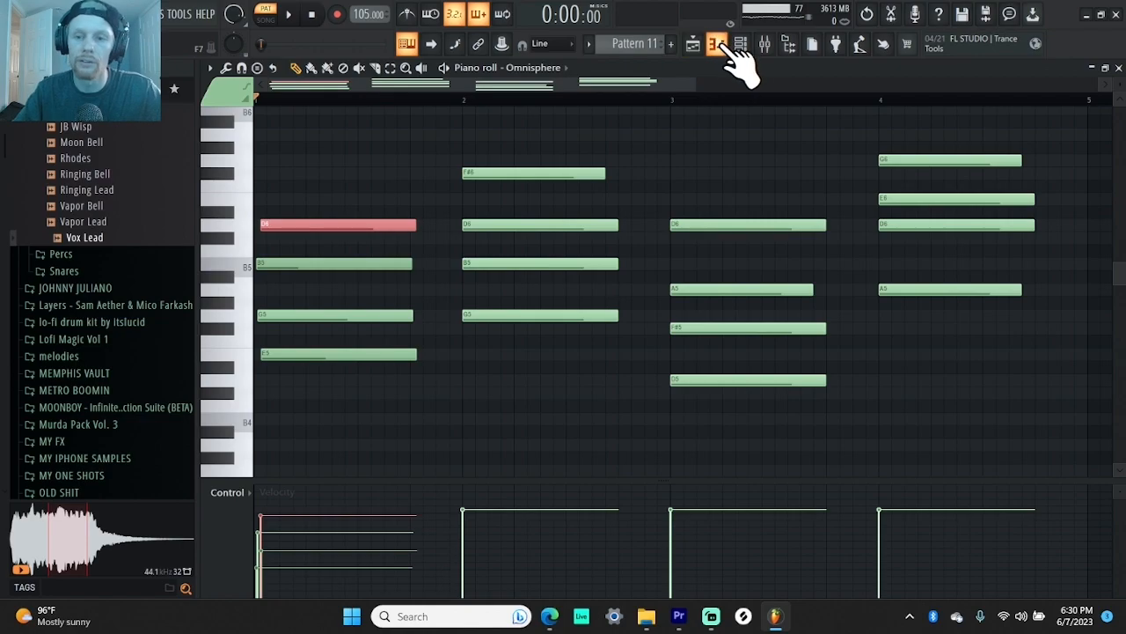
pyautogui.press('space')
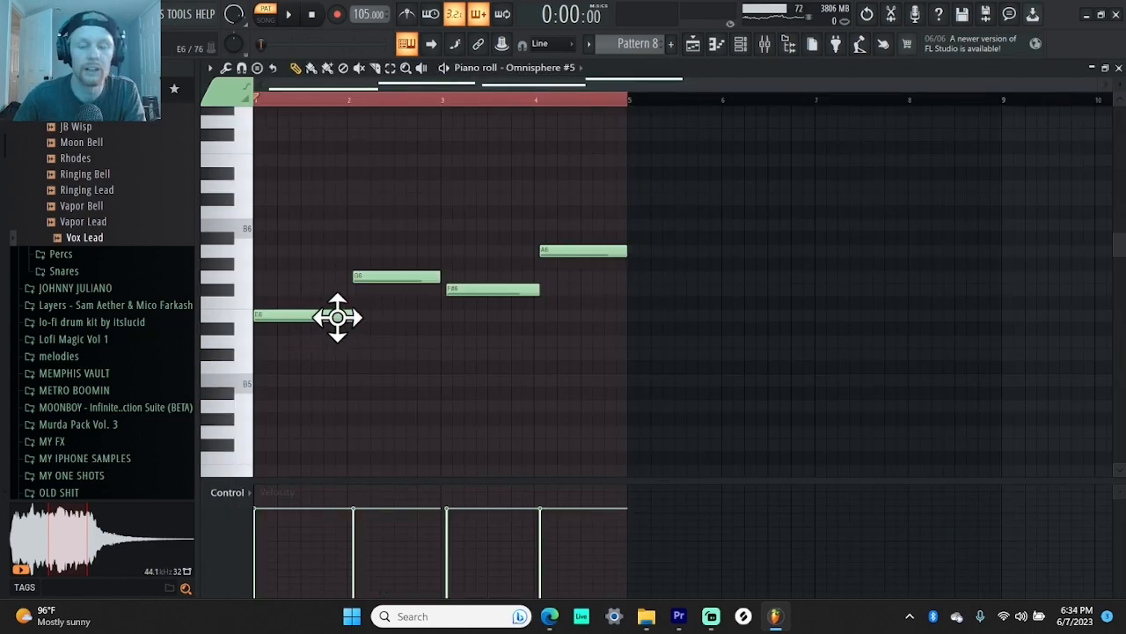
# Show the full arrangement in the playlist and play it from the beginning in song mode.
pyautogui.moveTo(335, 314); pyautogui.dragTo(348, 315)
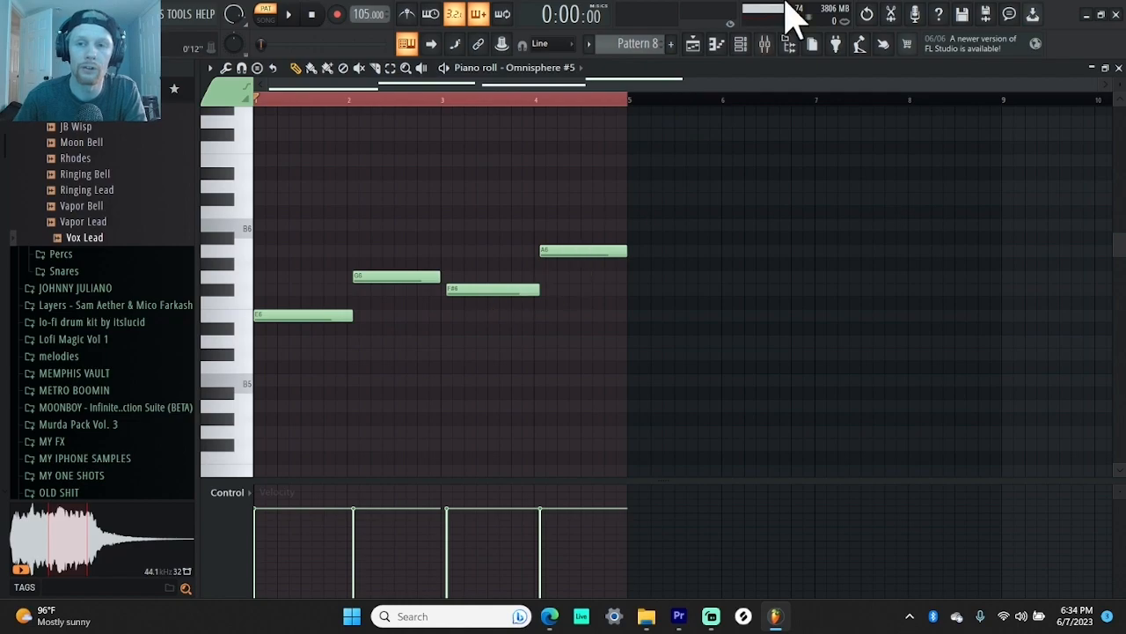
pyautogui.click(695, 43)
pyautogui.scroll(6, 505, 83)
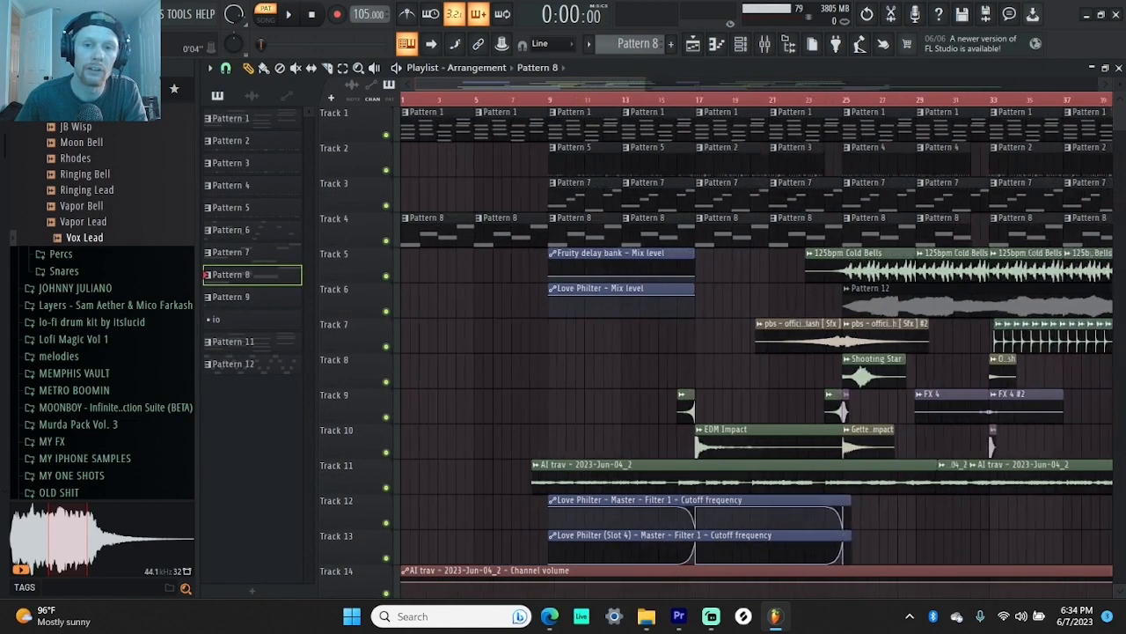
pyautogui.moveTo(500, 98); pyautogui.dragTo(359, 115)
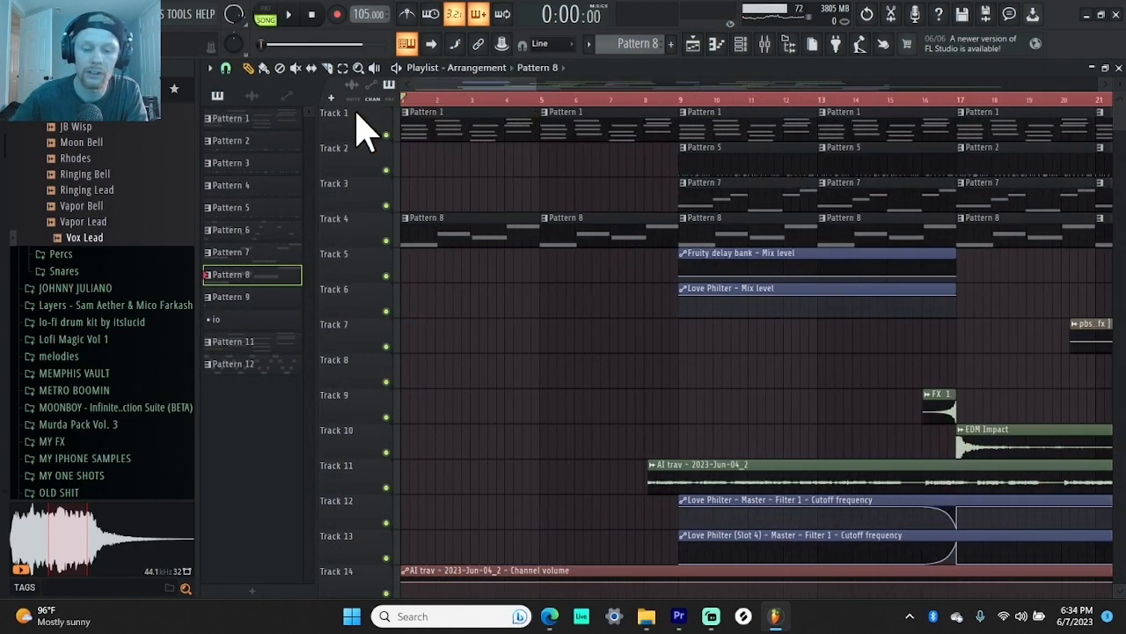
pyautogui.press('space')
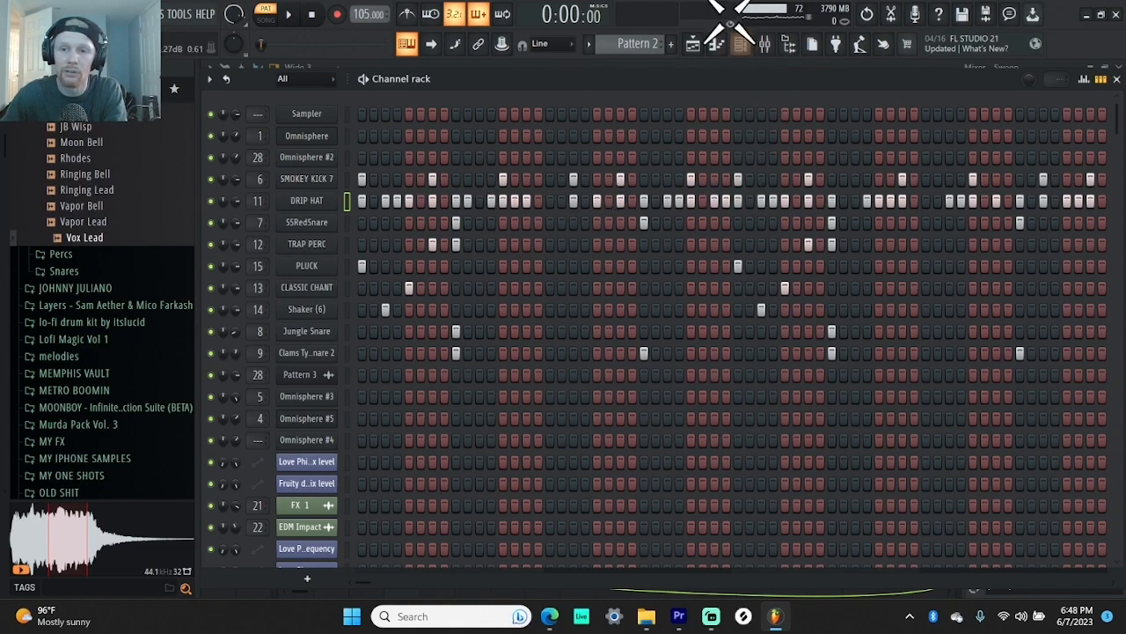
# Examine the DRIP HAT notes in the piano roll, including their velocity, filter cutoff frequency and fine pitch levels.
pyautogui.click(727, 51)
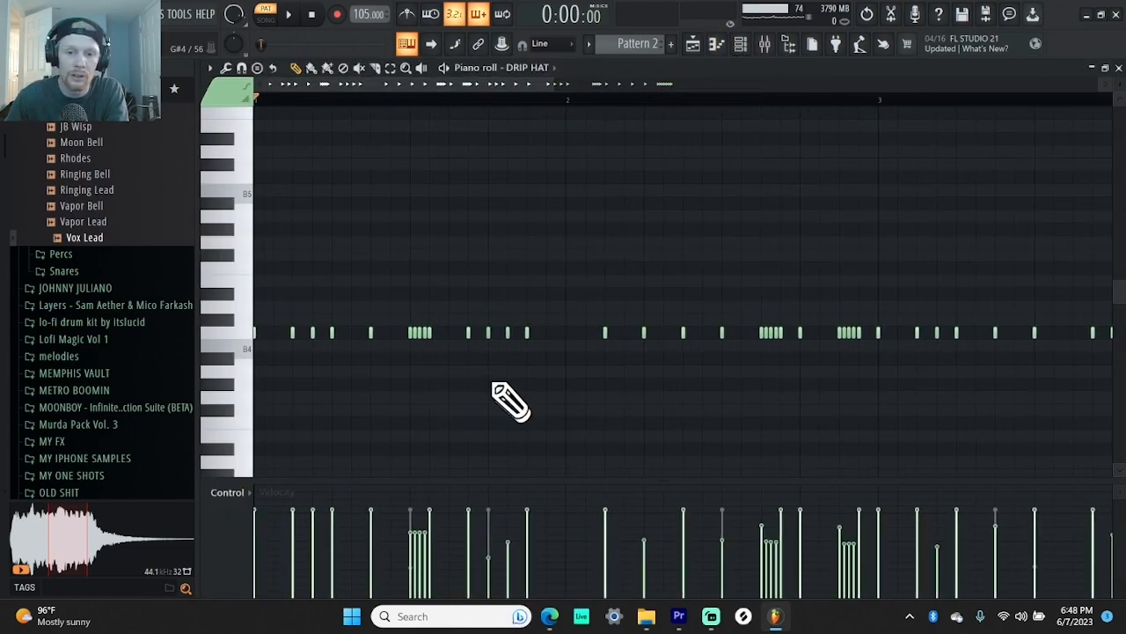
pyautogui.moveTo(554, 85); pyautogui.dragTo(787, 85)
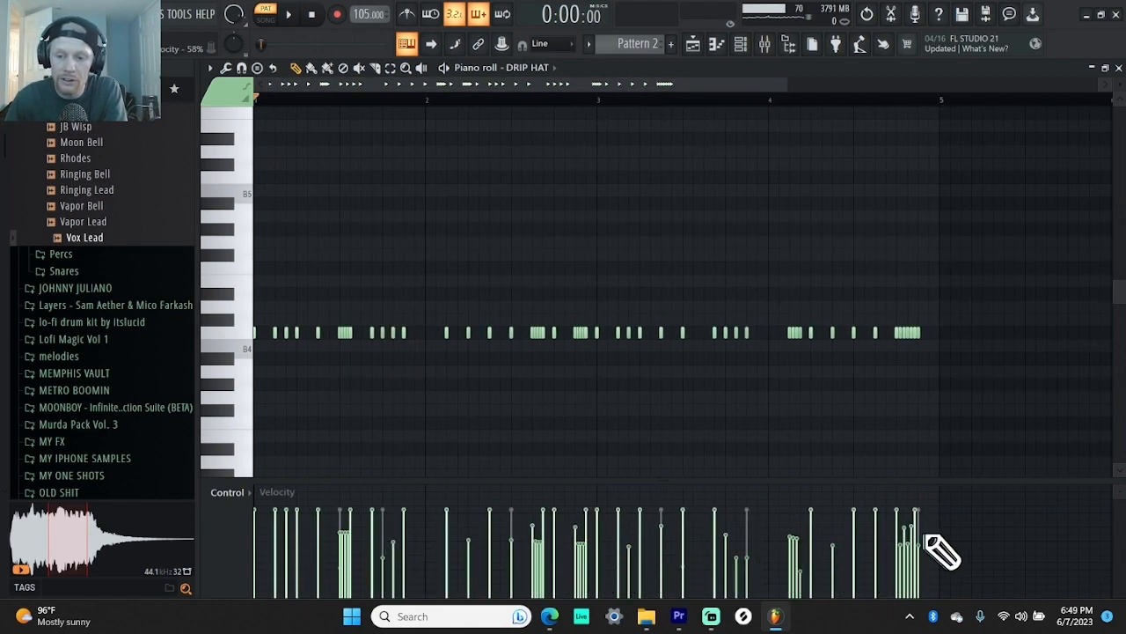
pyautogui.click(227, 492)
pyautogui.click(299, 556)
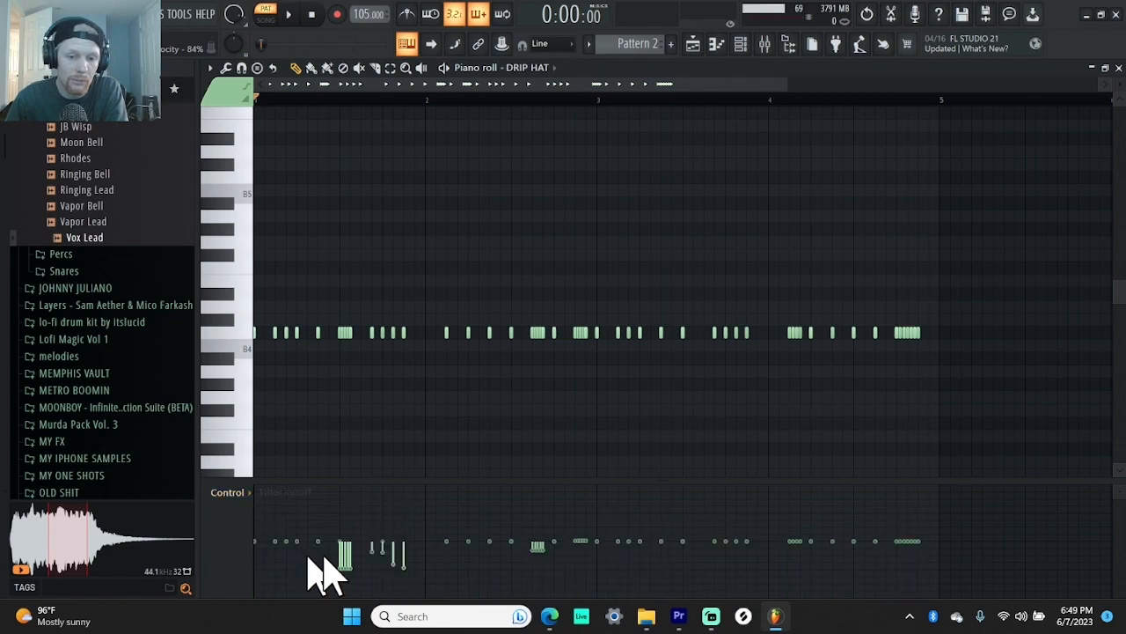
pyautogui.click(232, 494)
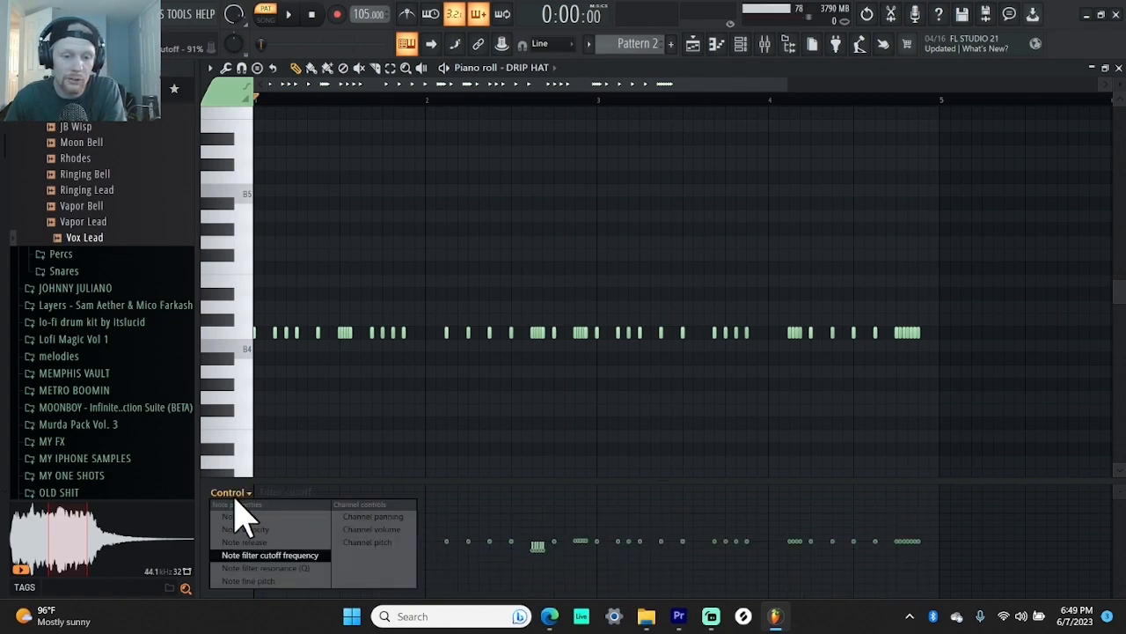
pyautogui.click(309, 581)
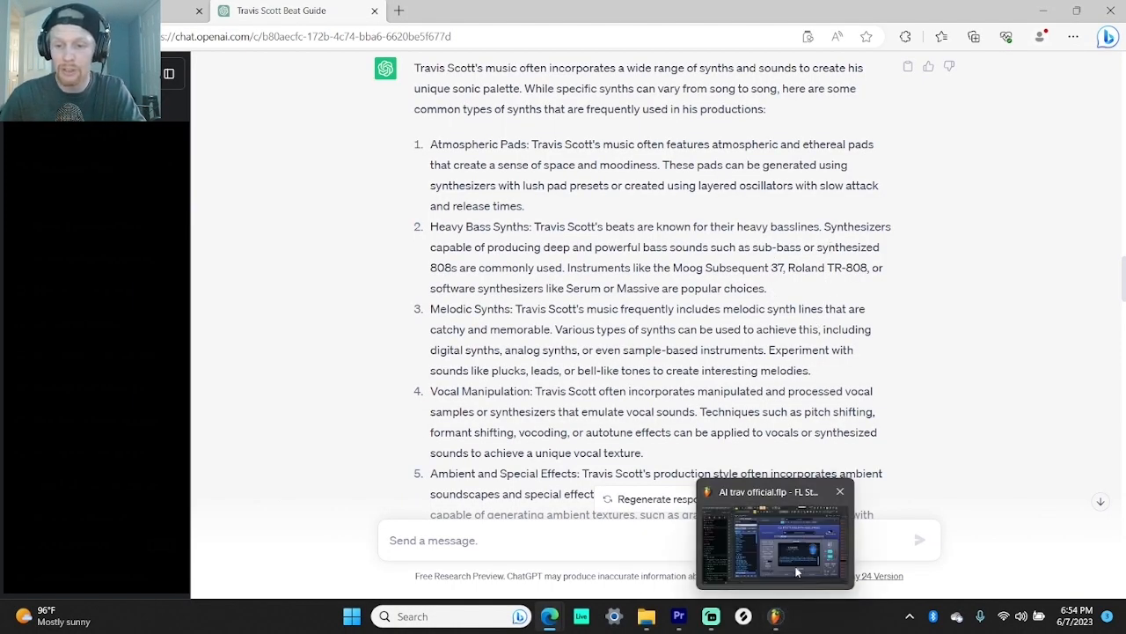
# Switch to FL Studio and play the Omnisphere #3 melody of Pattern 7 with its time selection cleared.
pyautogui.click(797, 565)
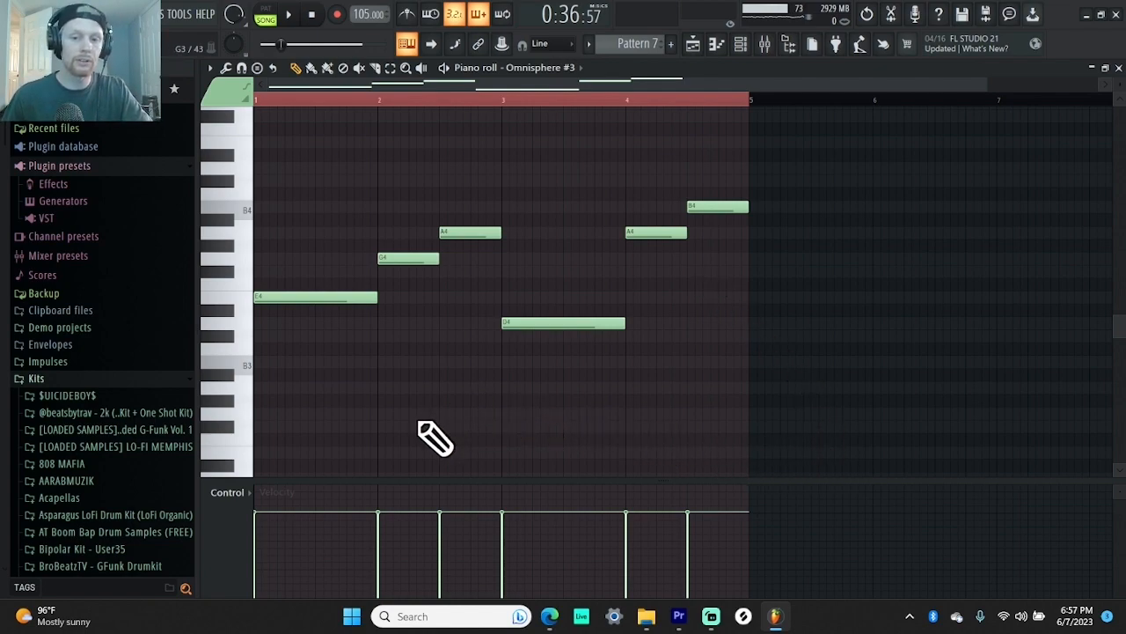
pyautogui.keyDown('ctrl'); pyautogui.click(410, 258); pyautogui.keyUp('ctrl')
pyautogui.keyDown('ctrl'); pyautogui.click(656, 232); pyautogui.keyUp('ctrl')
pyautogui.moveTo(478, 264); pyautogui.dragTo(499, 224)
pyautogui.moveTo(753, 206); pyautogui.dragTo(725, 191)
pyautogui.hotkey('ctrl', 'd')
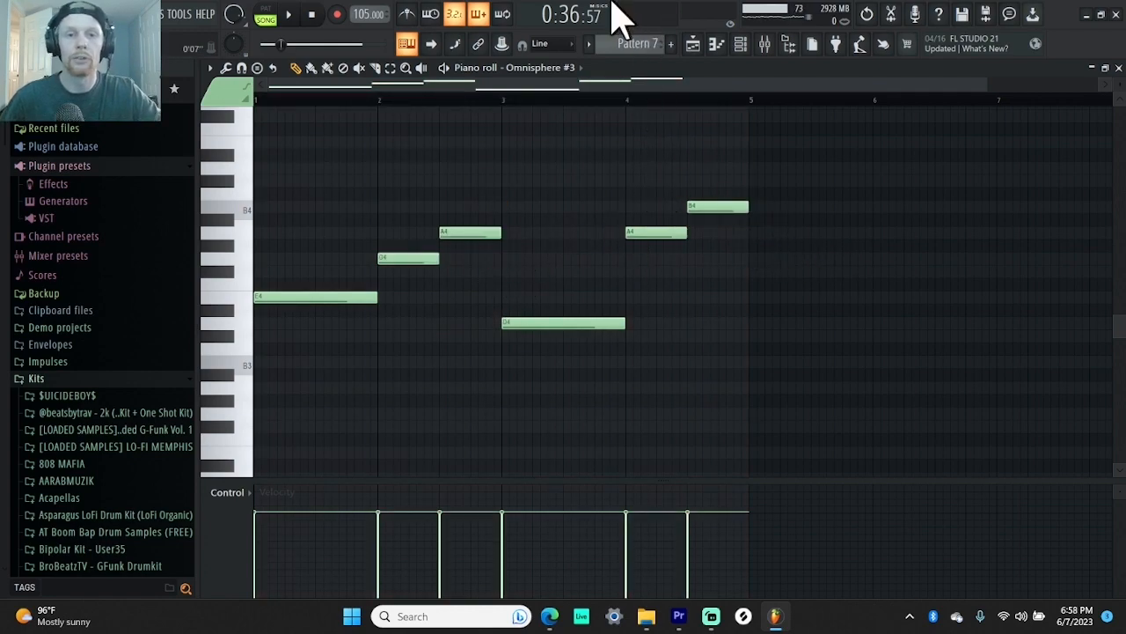
pyautogui.click(288, 15)
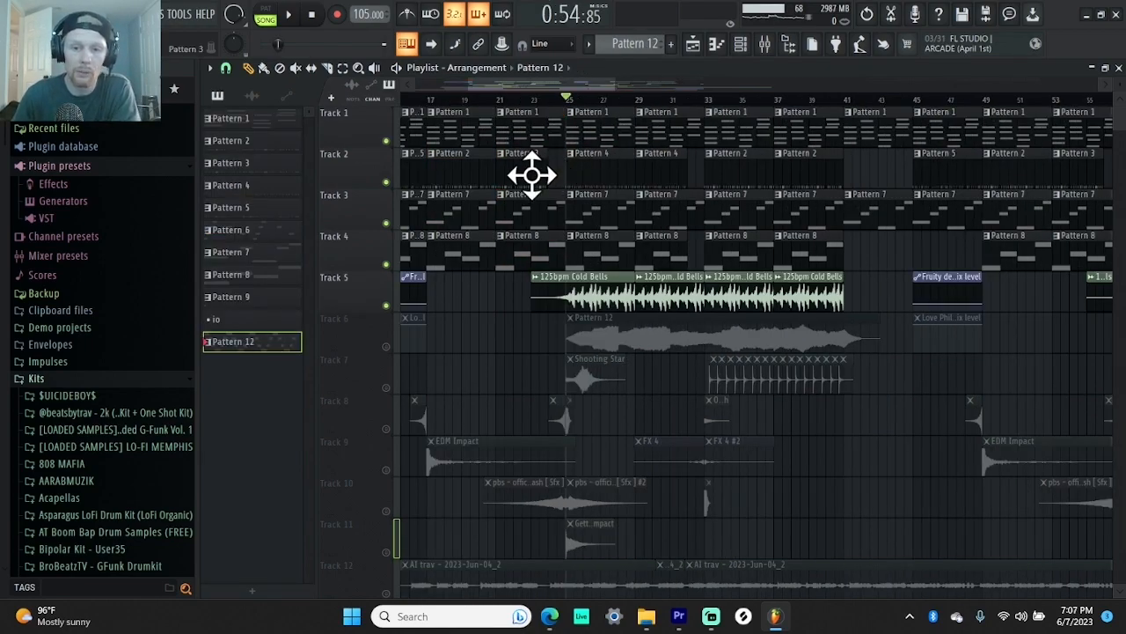
# Compare the original and reversed 125bpm Cold Bells samples by playing each clip on its own.
pyautogui.click(555, 290)
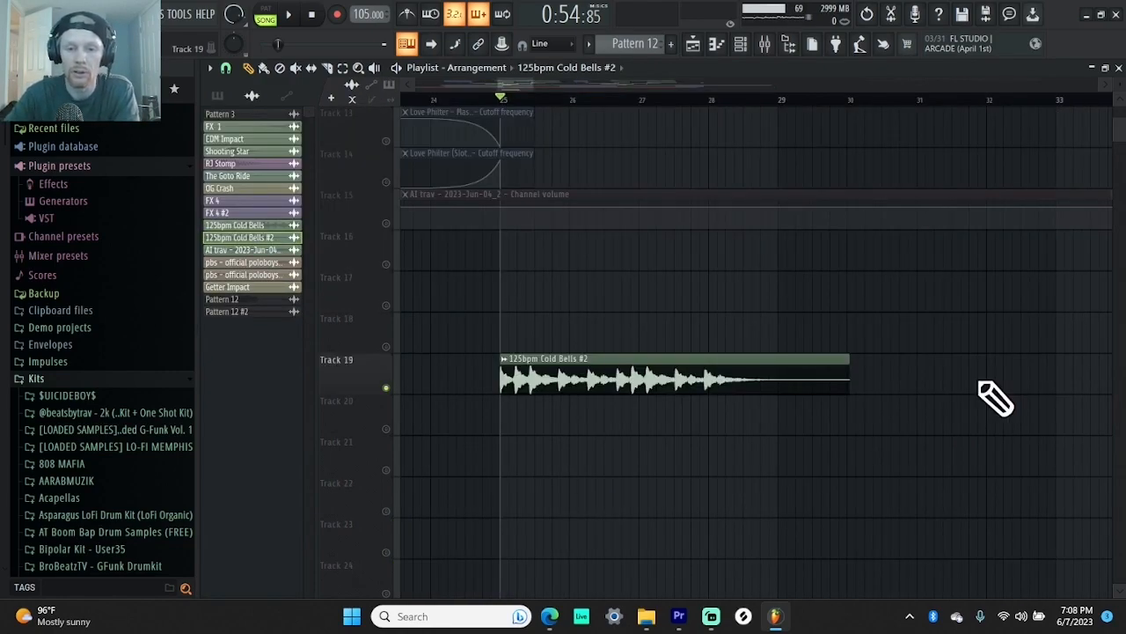
pyautogui.press('space')
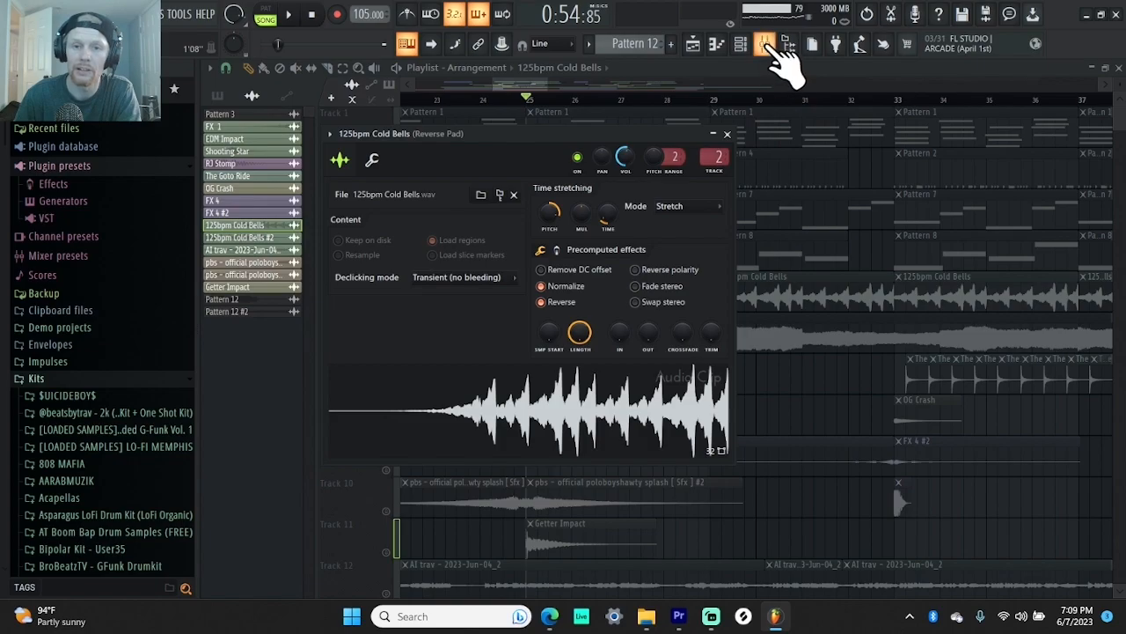
pyautogui.click(765, 44)
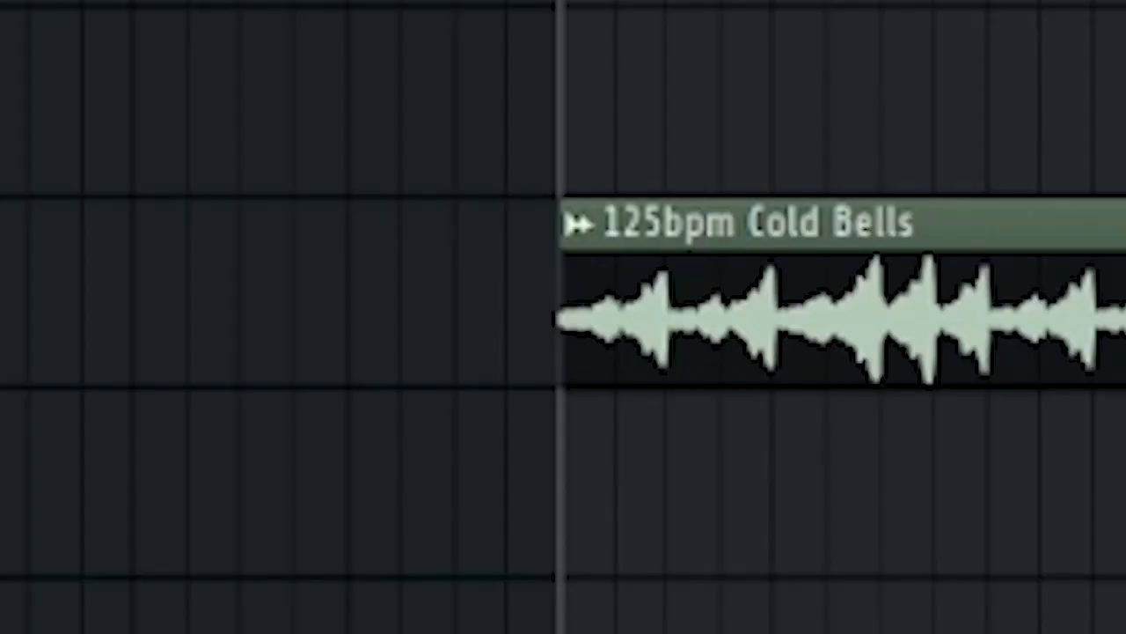
pyautogui.press('space')
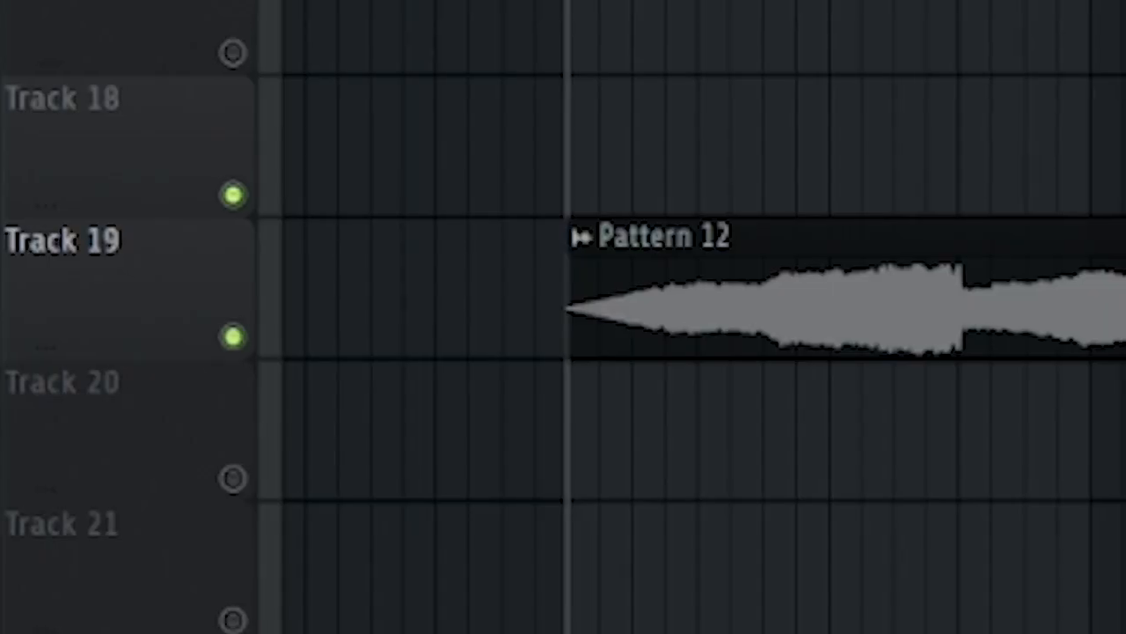
# Play the Pattern 12 audio clip alone and within the arrangement with Tracks 1 to 6 active.
pyautogui.click(290, 18)
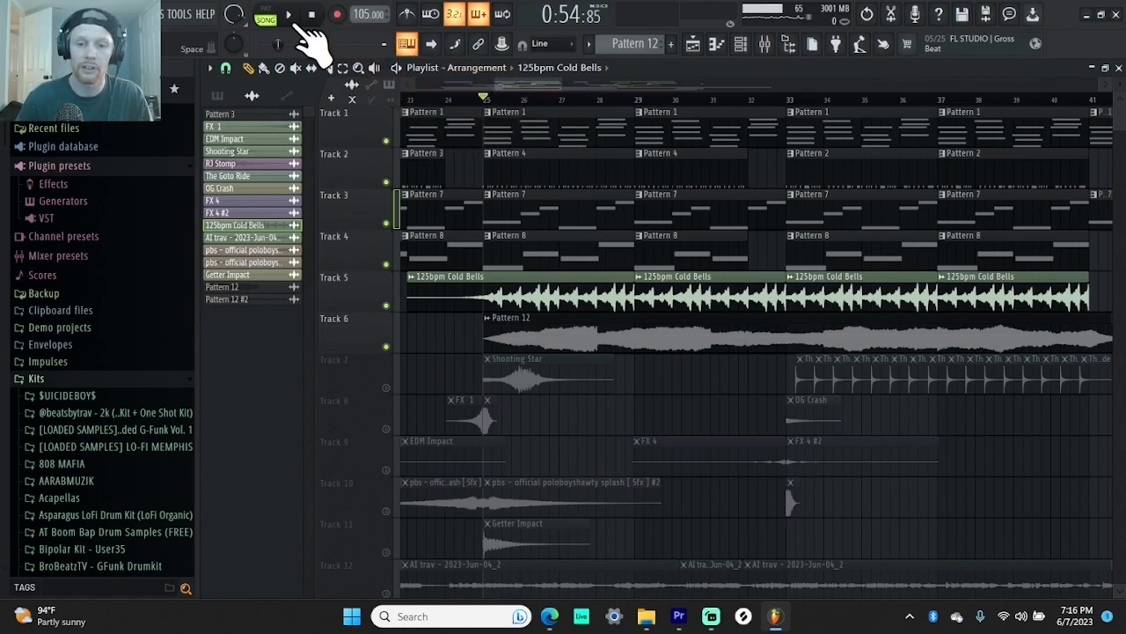
pyautogui.click(293, 19)
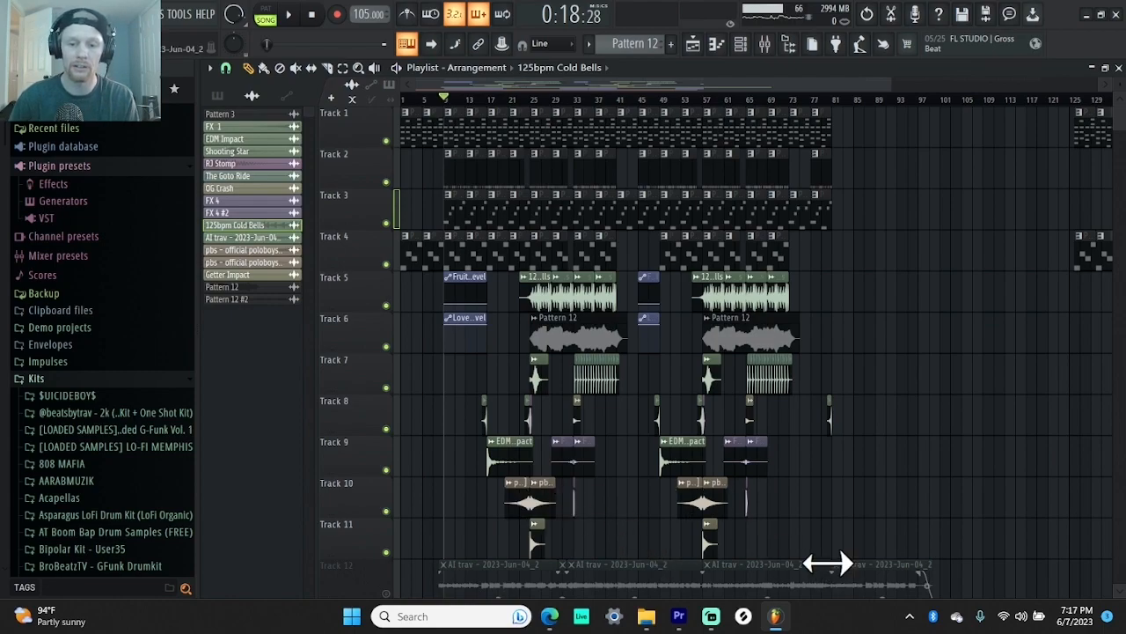
# Examine the impact, crash and other sound effect clips on Tracks 7 to 11 of the playlist.
pyautogui.scroll(4, 683, 410)
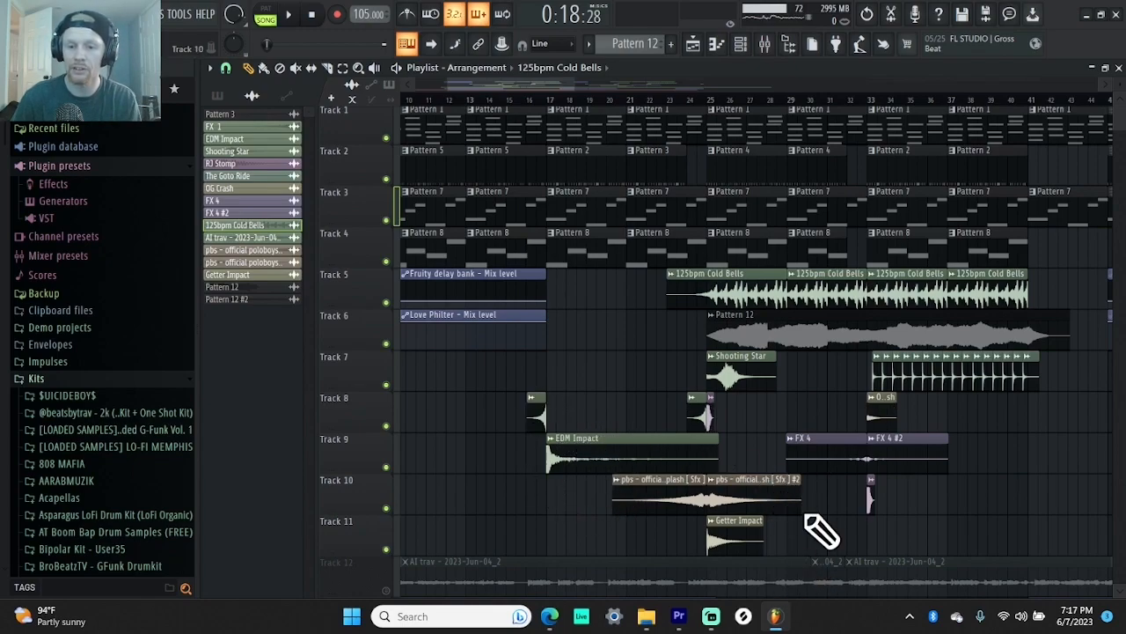
pyautogui.scroll(-2, 866, 101)
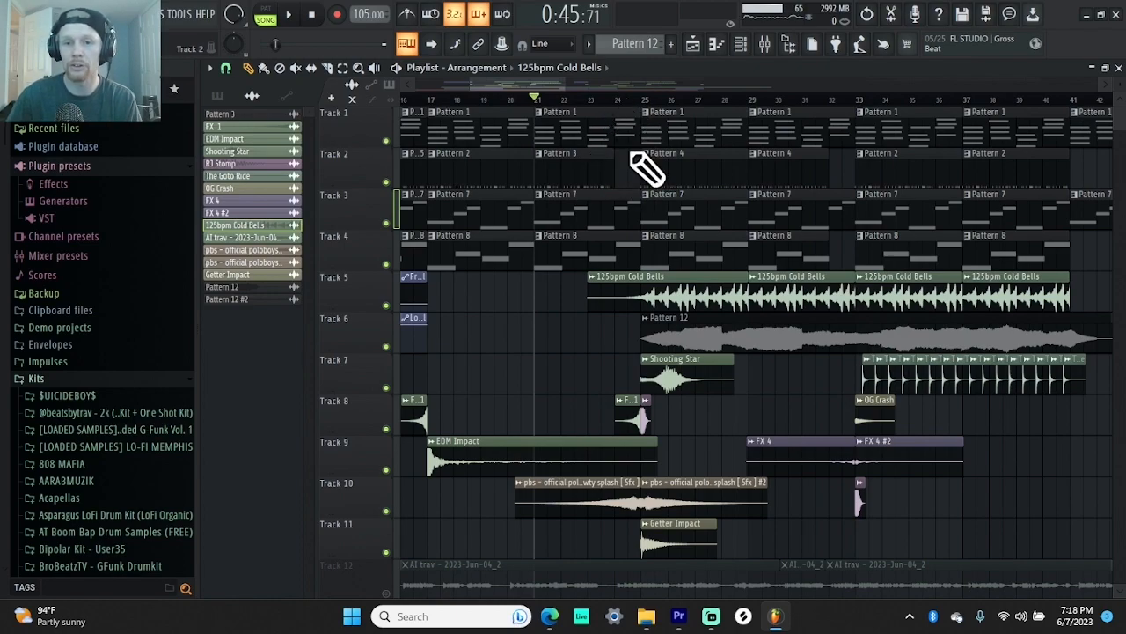
pyautogui.scroll(-4, 651, 264)
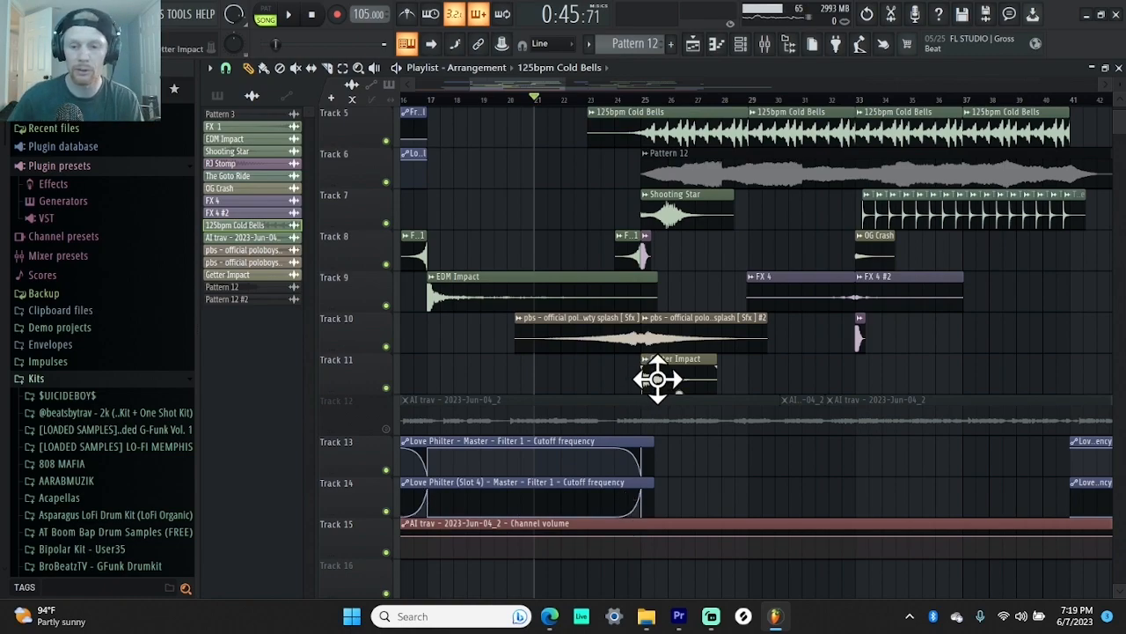
pyautogui.scroll(2, 662, 387)
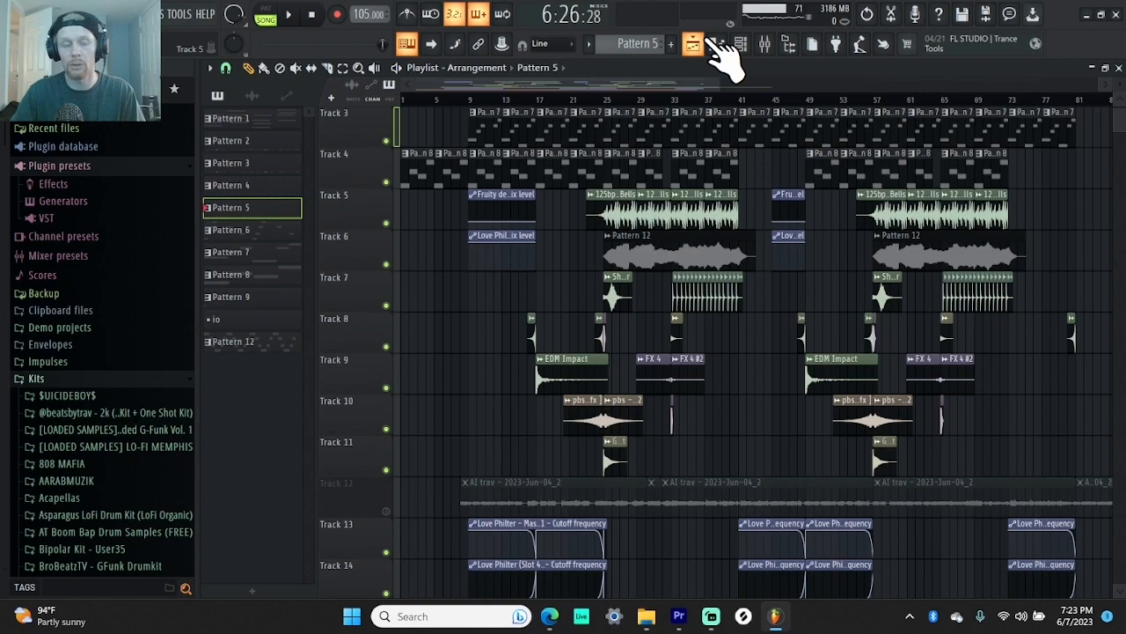
# View the acapella loaded in Serato Sample from the channel rack and return to the playlist.
pyautogui.click(715, 46)
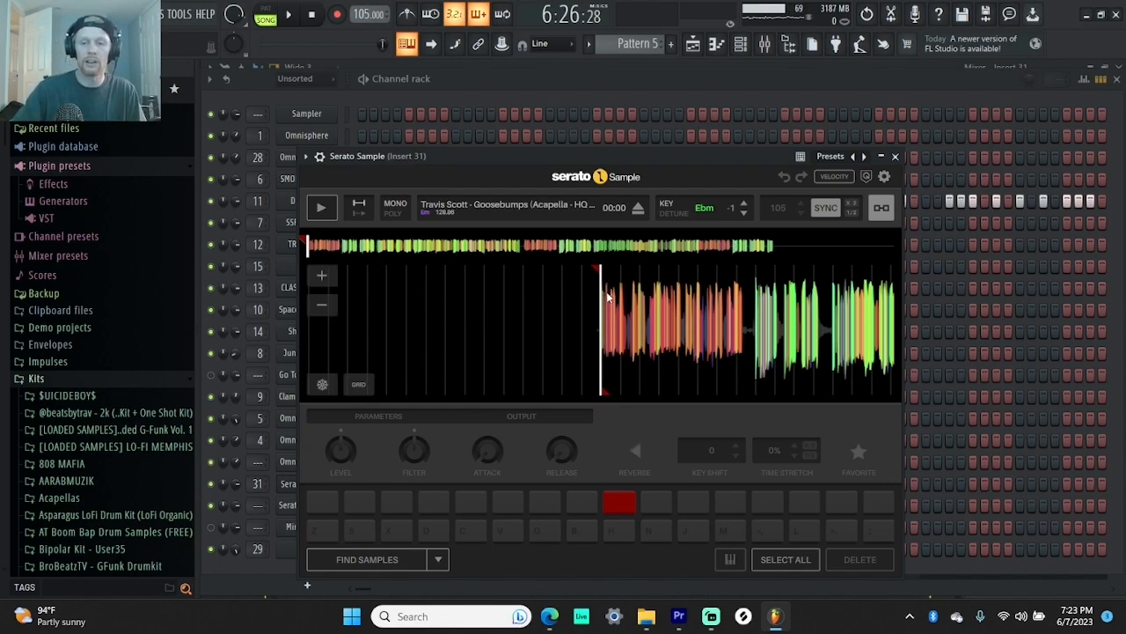
pyautogui.press('F5')
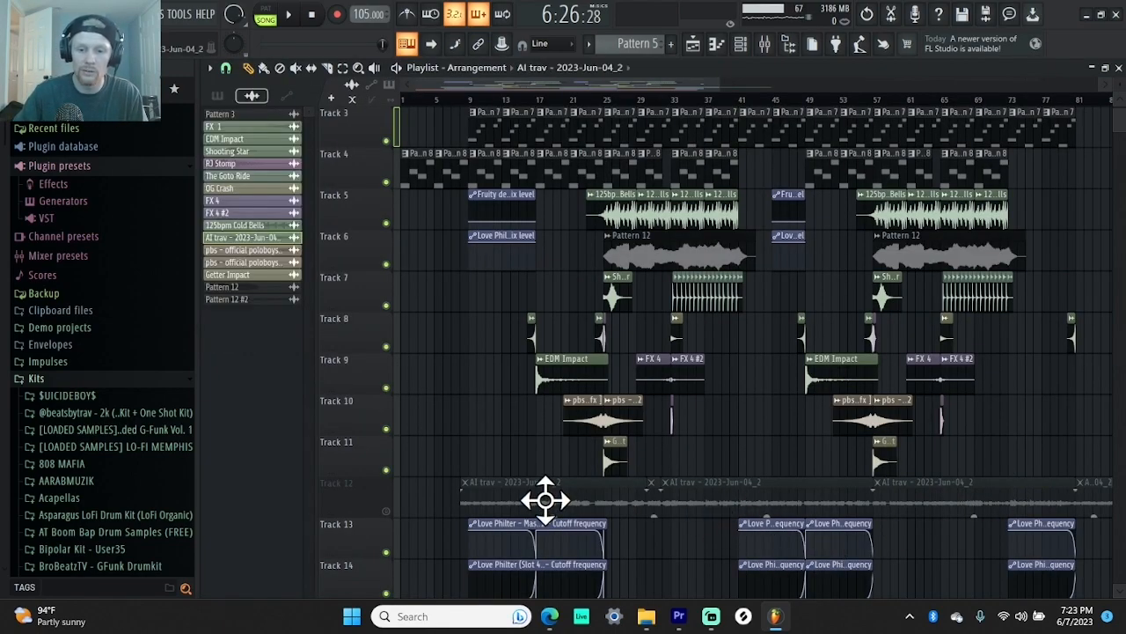